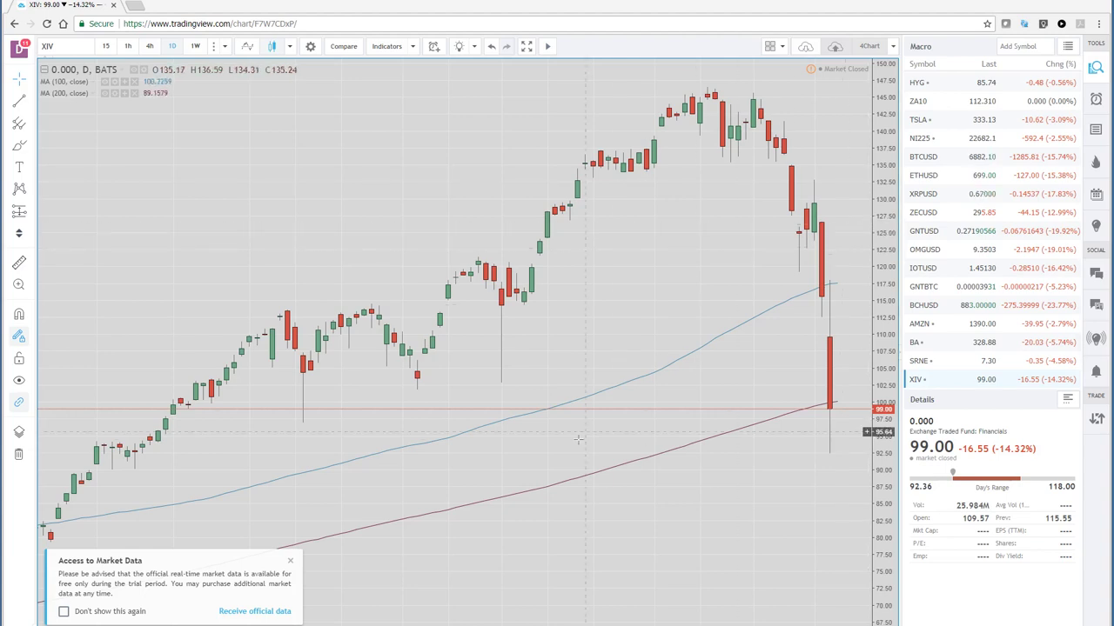
Close the Access to Market Data popup and zoom the XIV daily chart out to its long history.
left_click(290, 560)
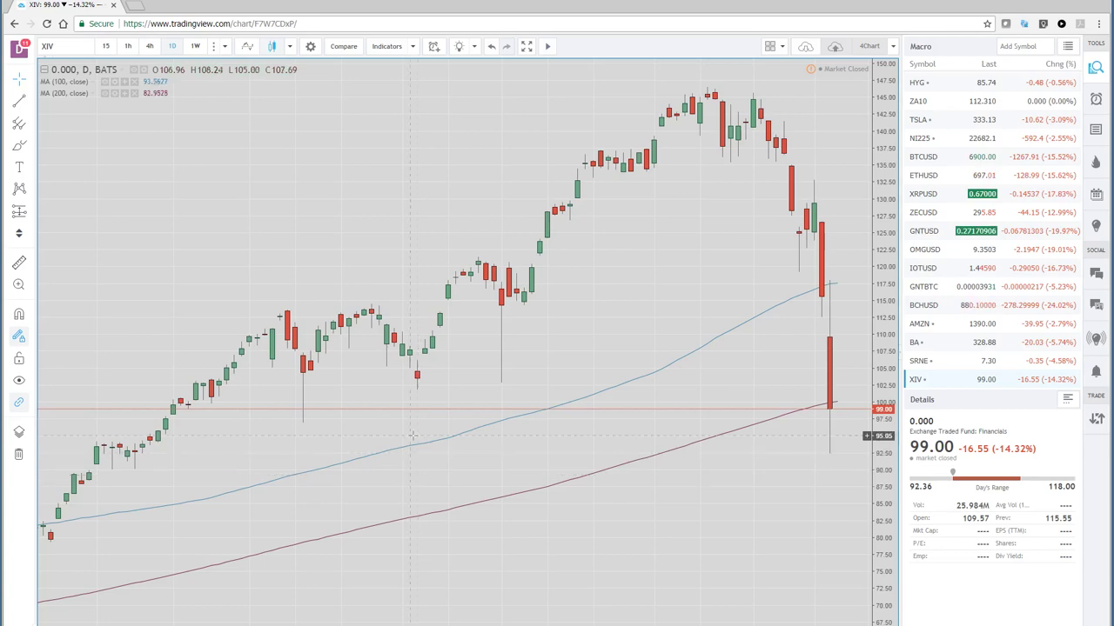
scroll(427, 478, "up", 3)
scroll(444, 483, "down", 2)
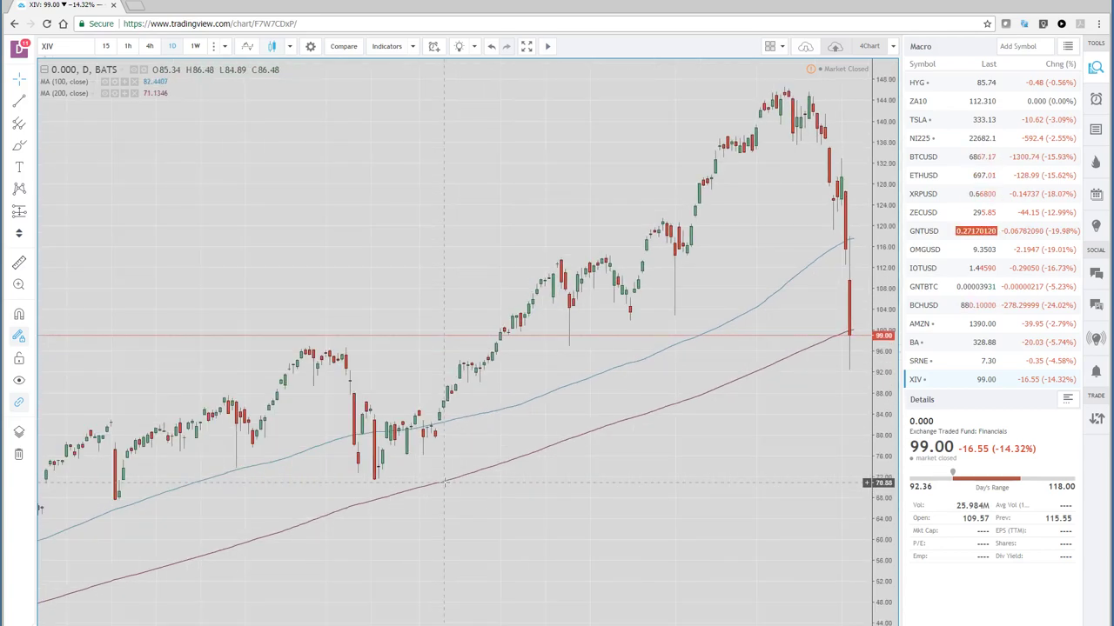
scroll(444, 483, "up", 2)
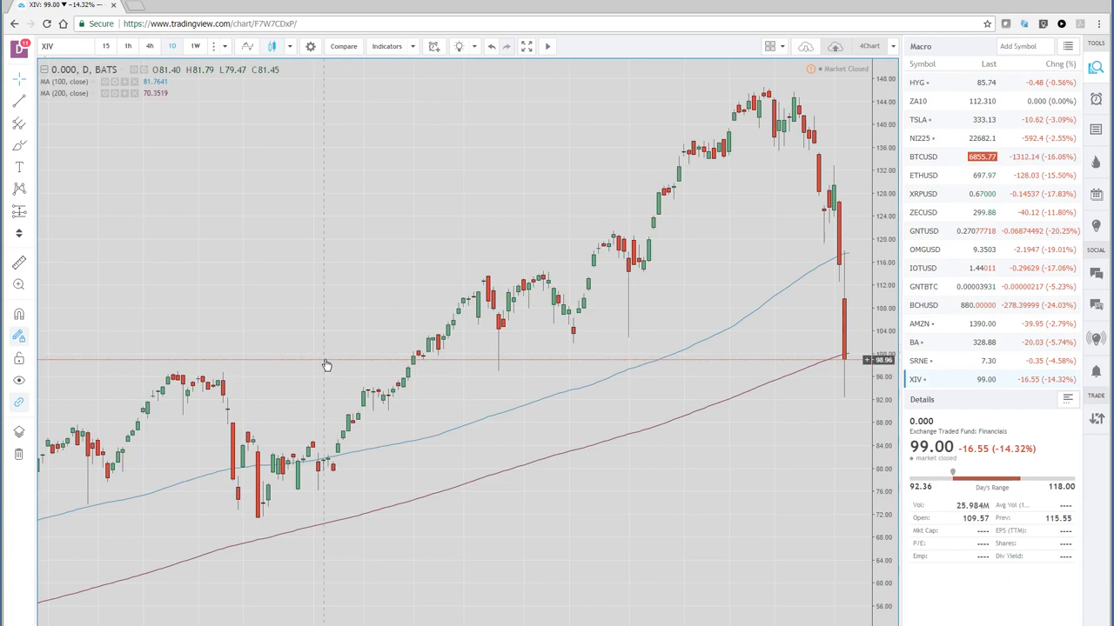
scroll(326, 476, "down", 5)
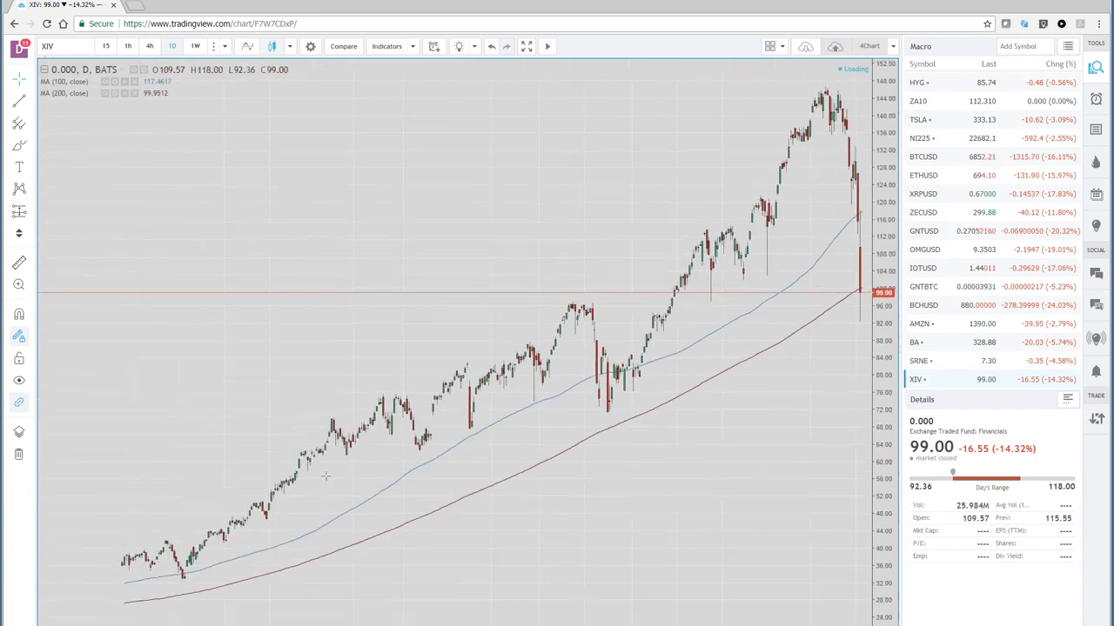
scroll(325, 476, "down", 2)
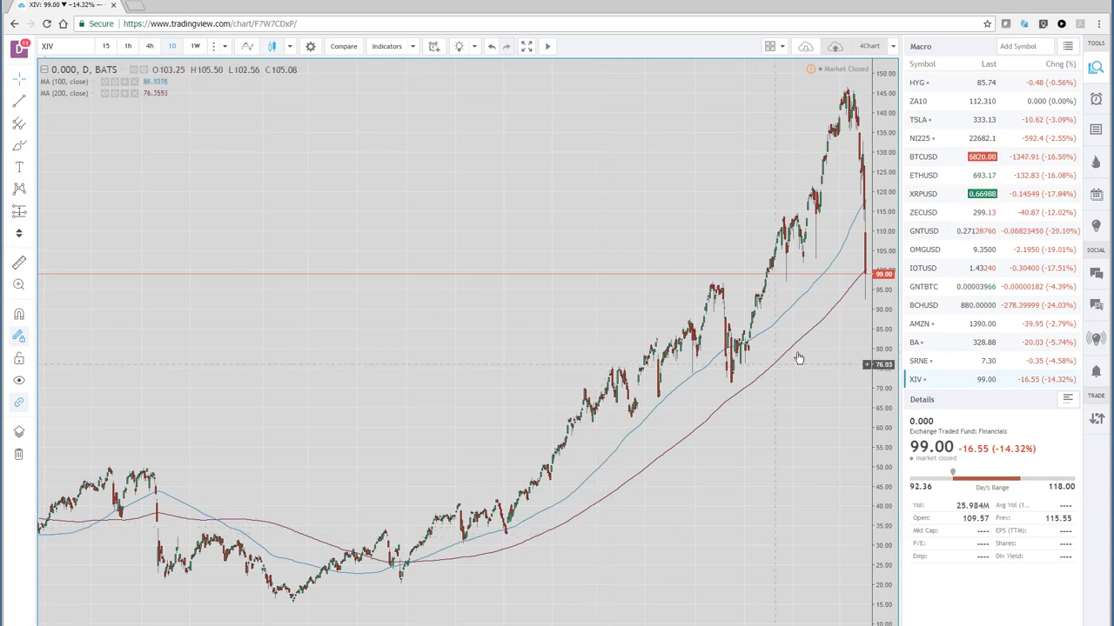
Change the saved watchlist from Macro to Crypto to list the coin pairs.
left_click(1068, 47)
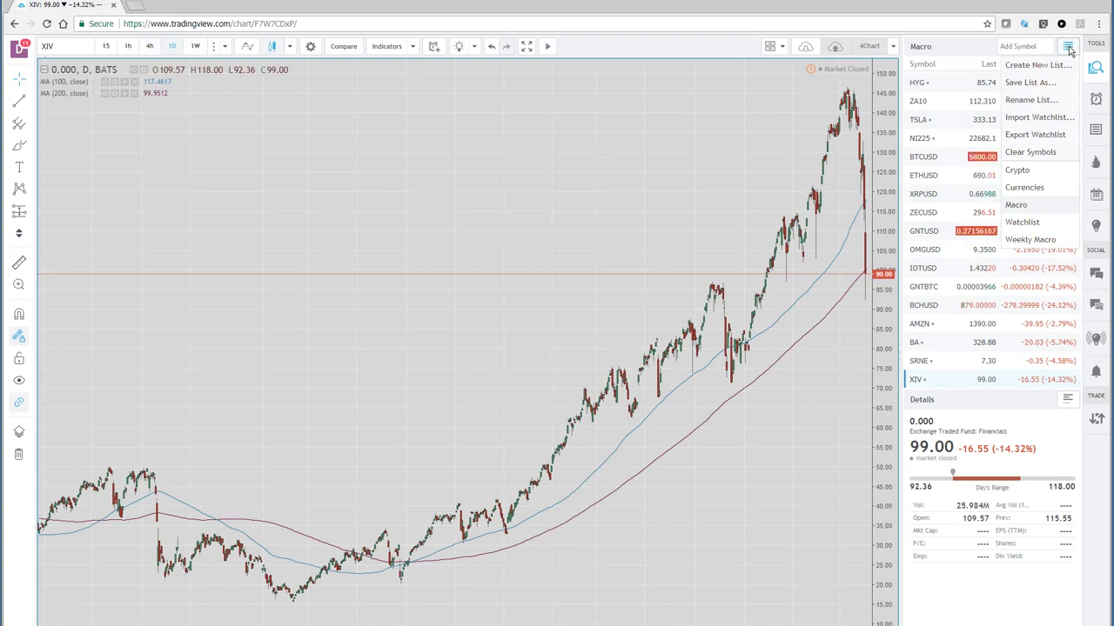
left_click(1018, 171)
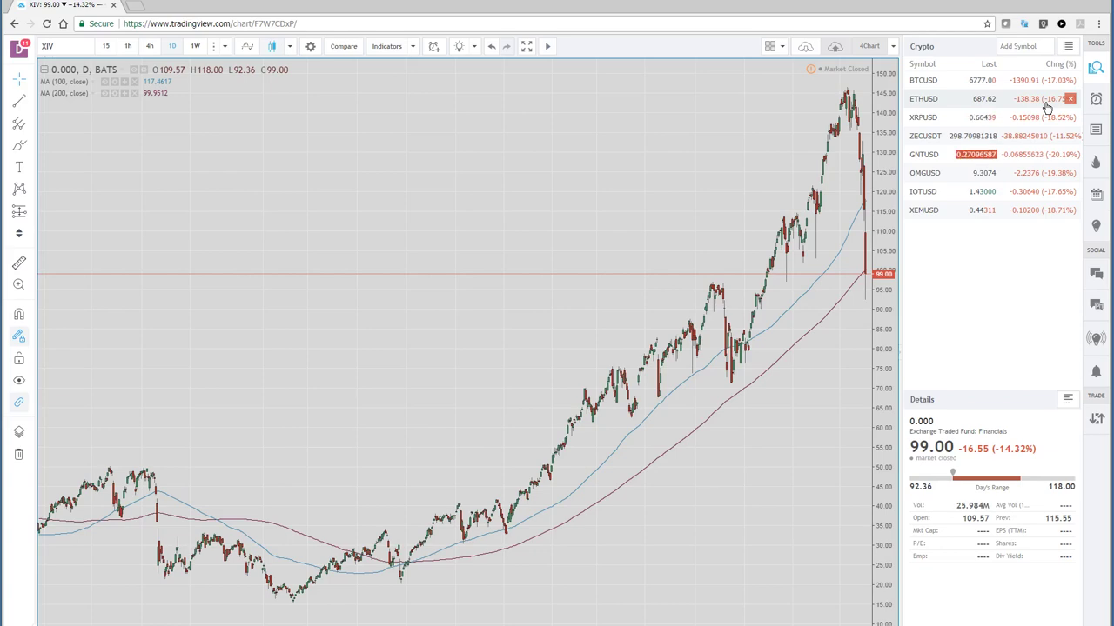
Chart ETHUSD daily from the Crypto watchlist and zoom in on recent candles.
left_click(957, 100)
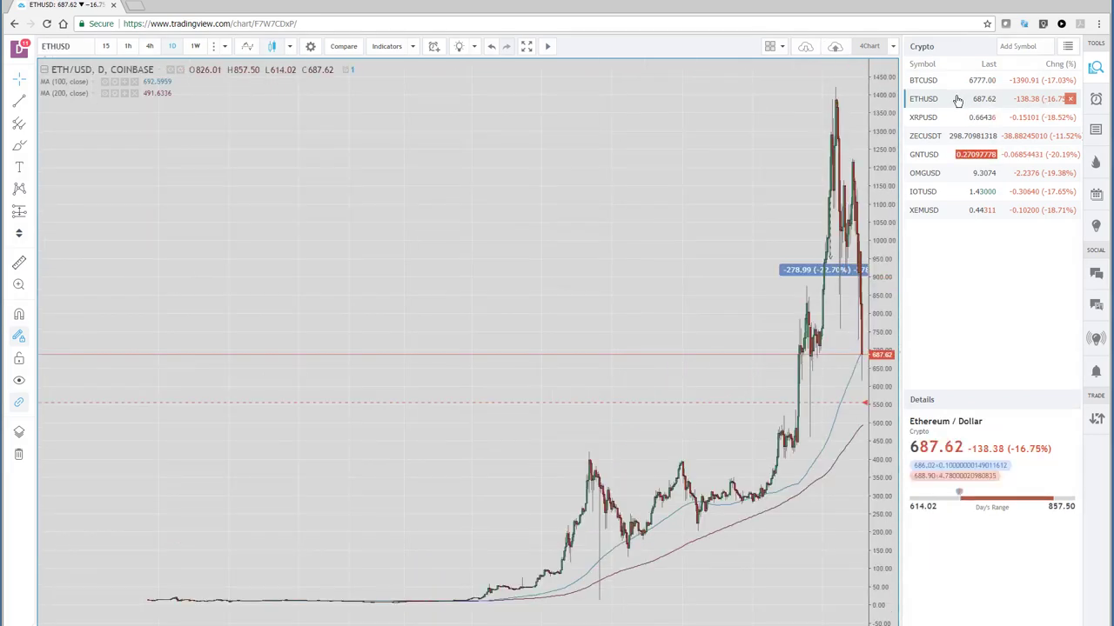
scroll(637, 423, "up", 5)
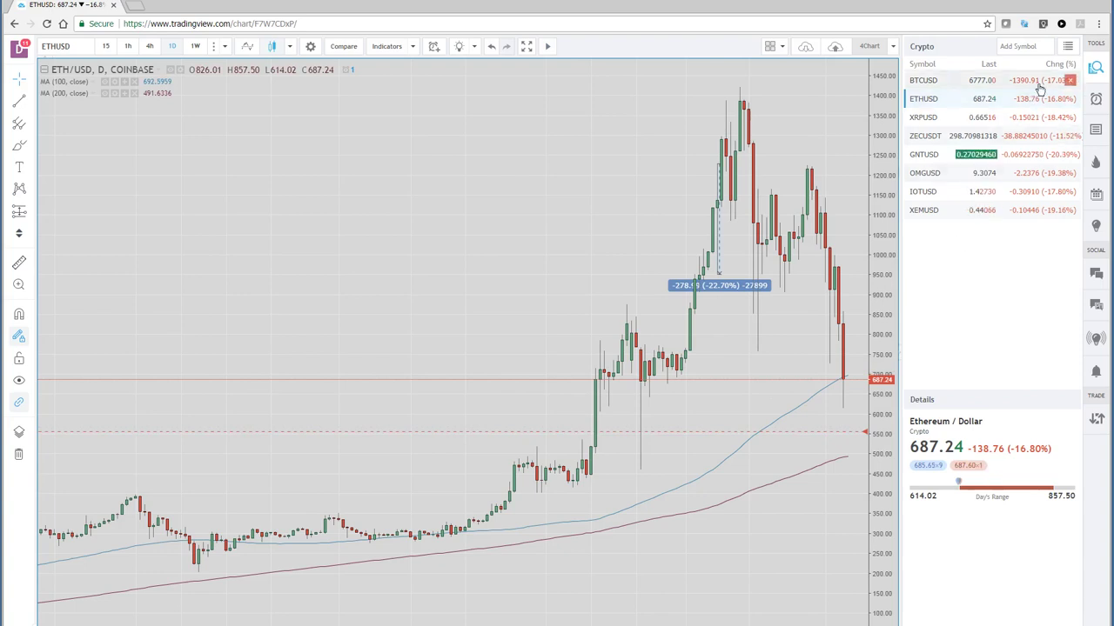
Switch back to the Macro watchlist and chart the ES1! S&P 500 E-mini futures daily.
left_click(1068, 47)
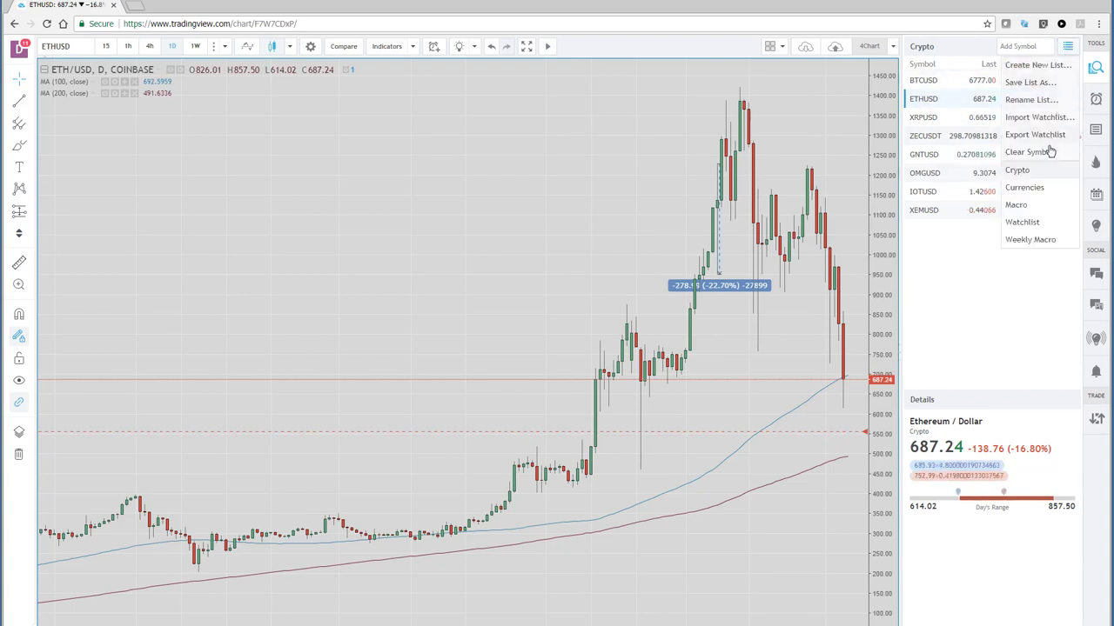
left_click(1016, 205)
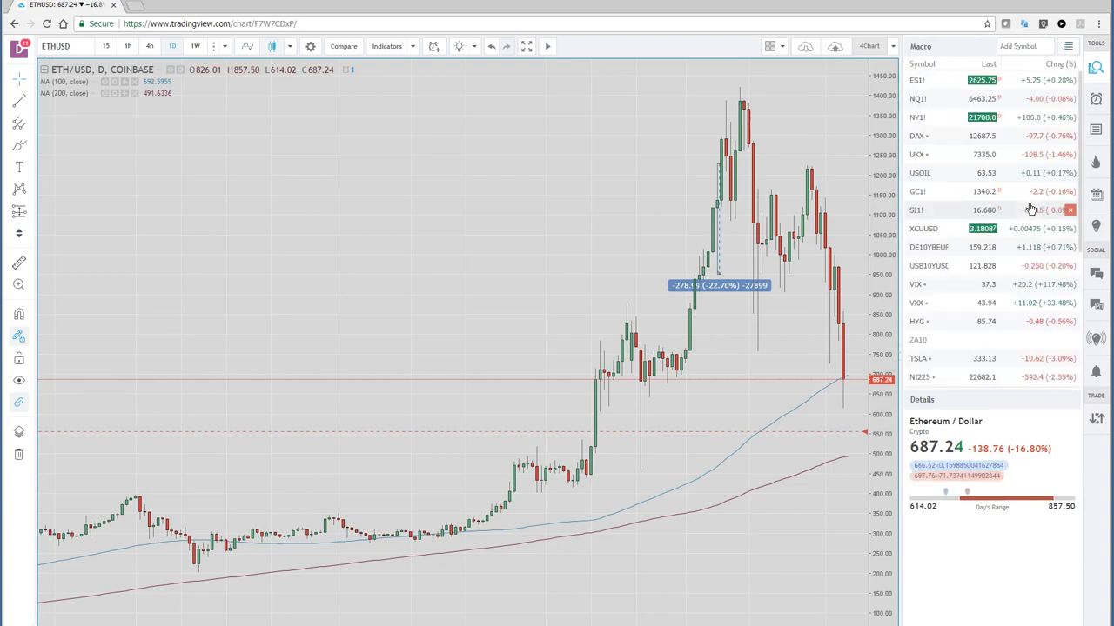
left_click(930, 87)
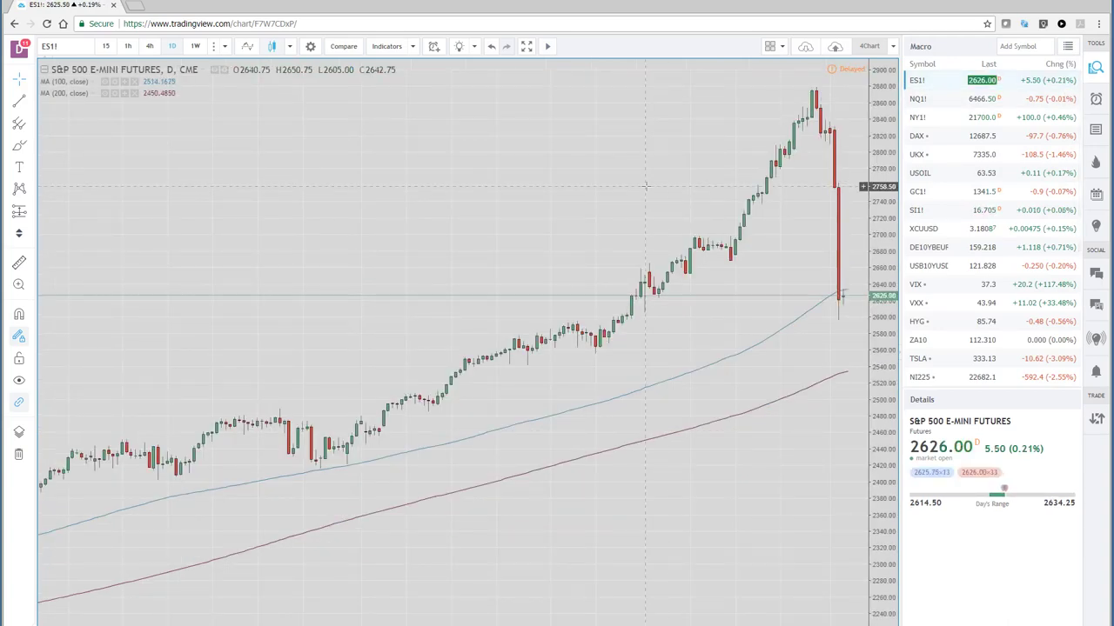
scroll(644, 185, "up", 4)
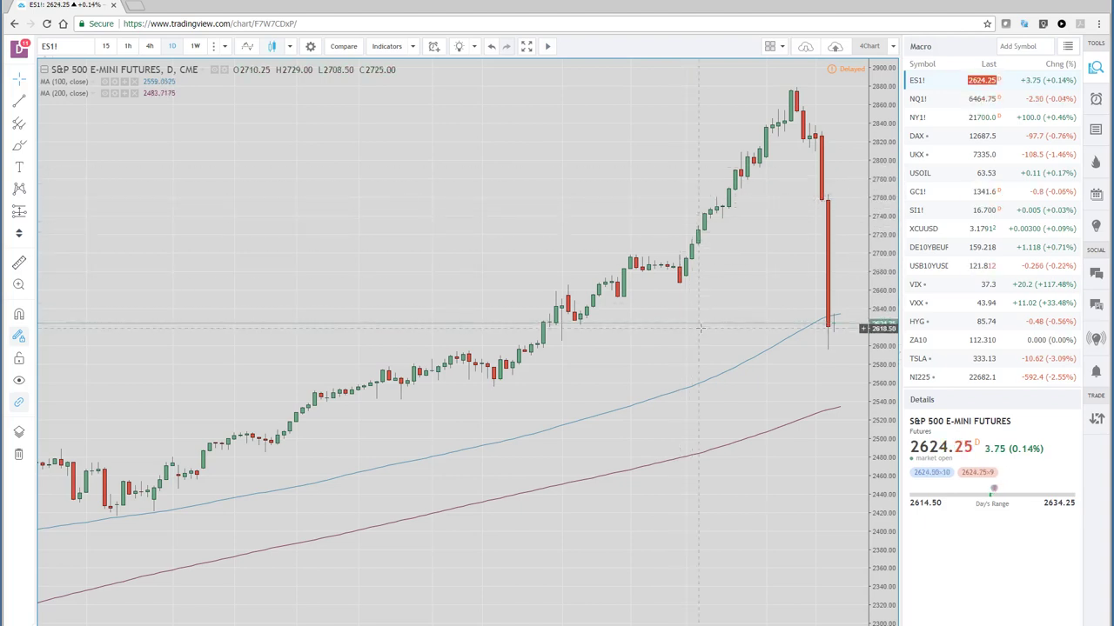
scroll(603, 319, "down", 2)
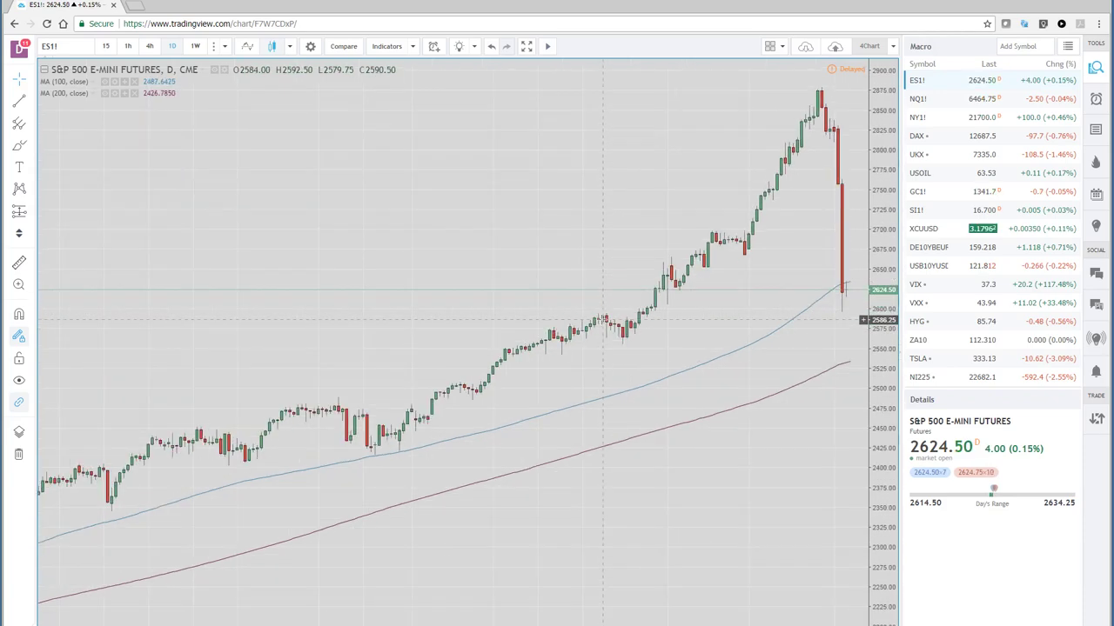
scroll(600, 320, "down", 2)
scroll(588, 320, "down", 2)
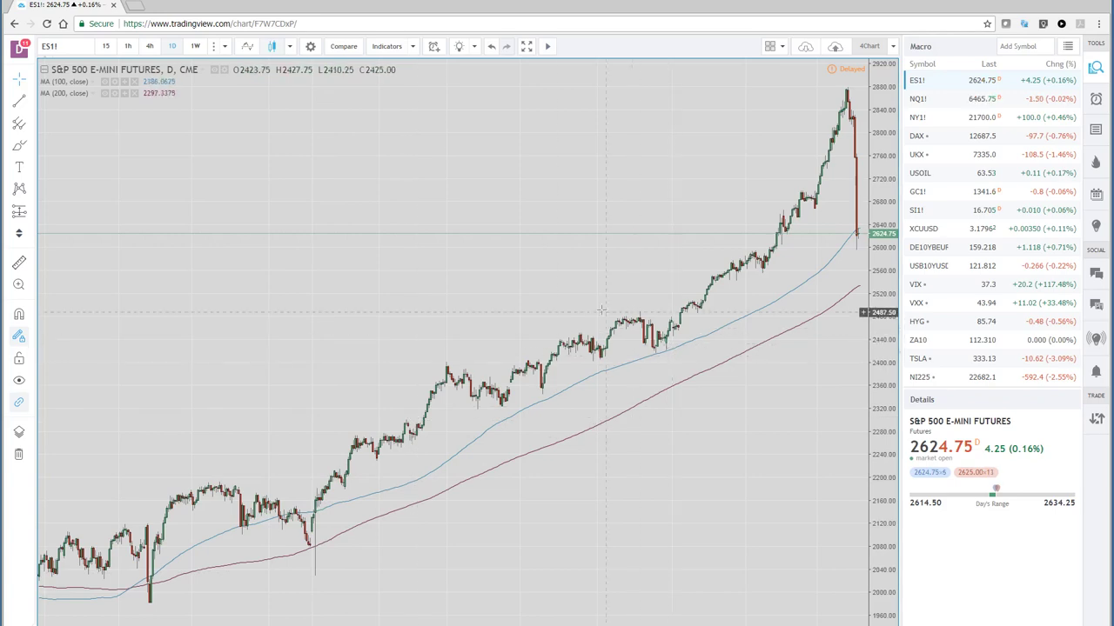
scroll(590, 315, "up", 2)
scroll(590, 315, "up", 3)
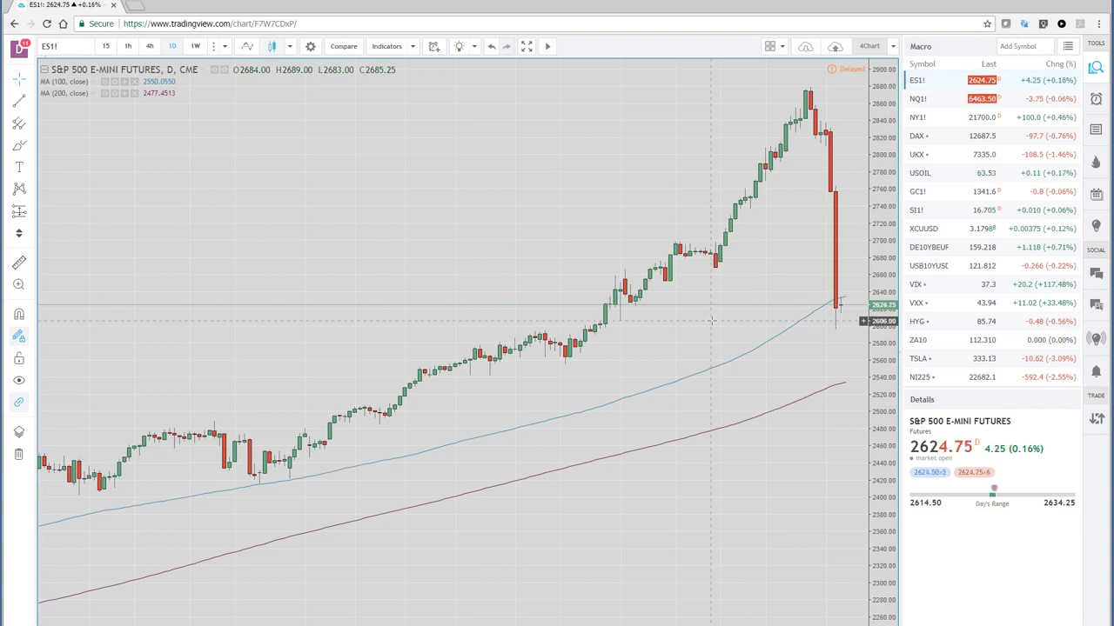
Chart NQ1! NASDAQ 100 futures, then the DAX Index daily.
left_click(924, 100)
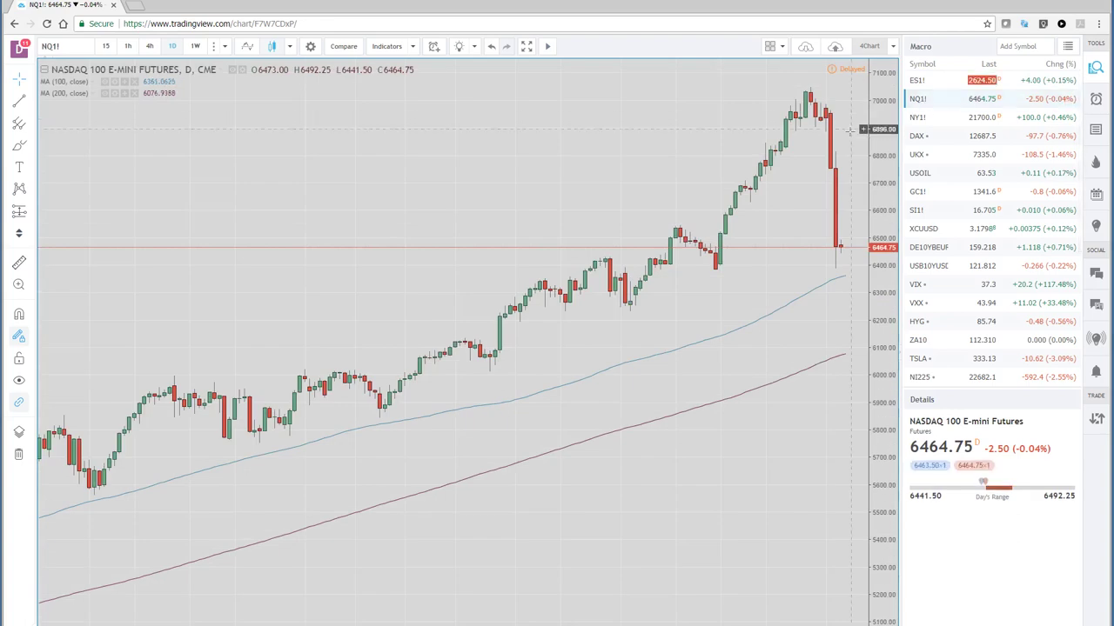
left_click(918, 137)
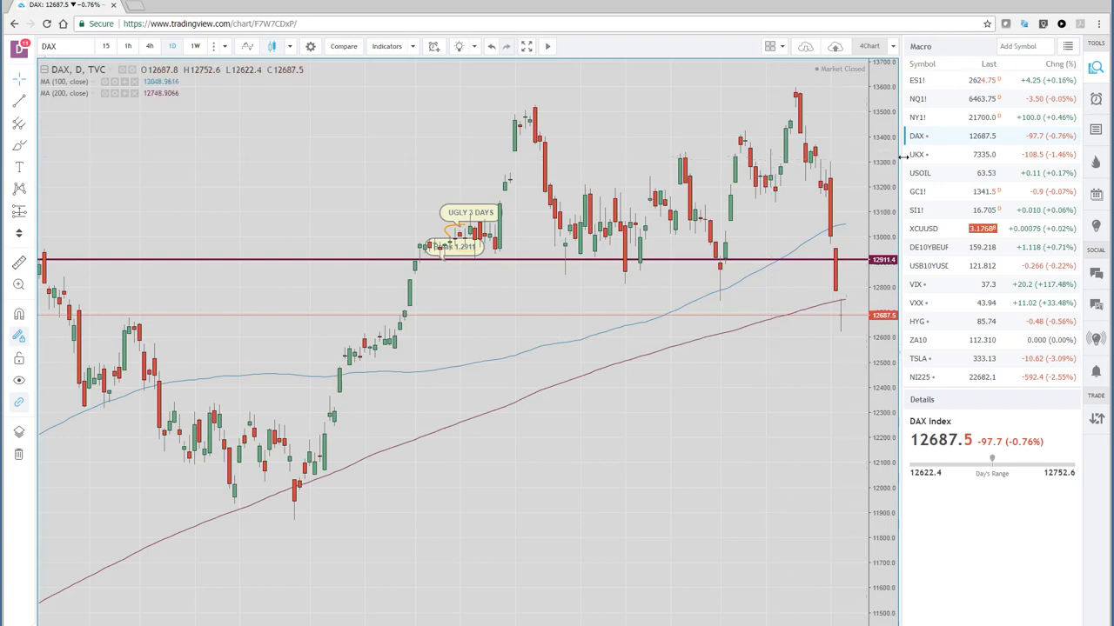
Zoom the DAX chart, return to ES1!, and bring up the saved watchlists menu.
scroll(752, 270, "up", 3)
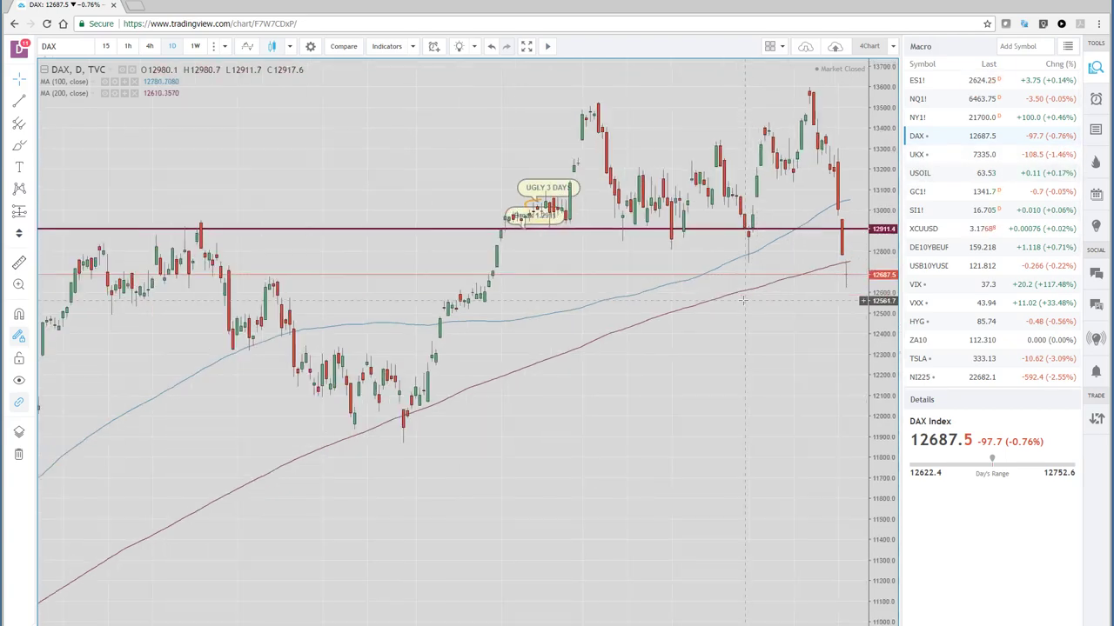
left_click(924, 83)
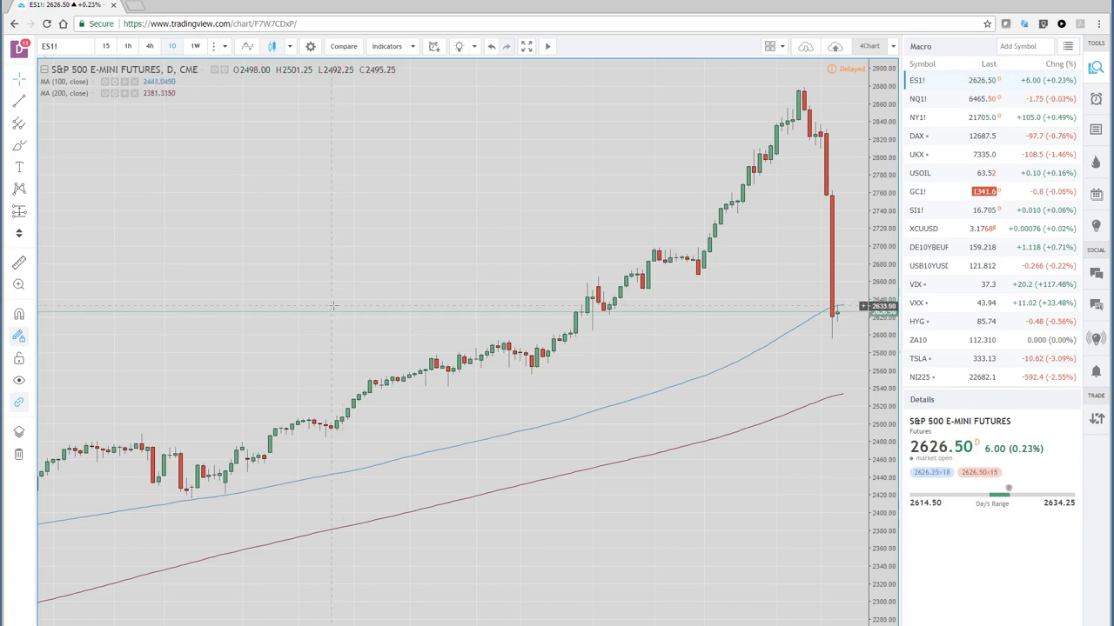
left_click(1068, 48)
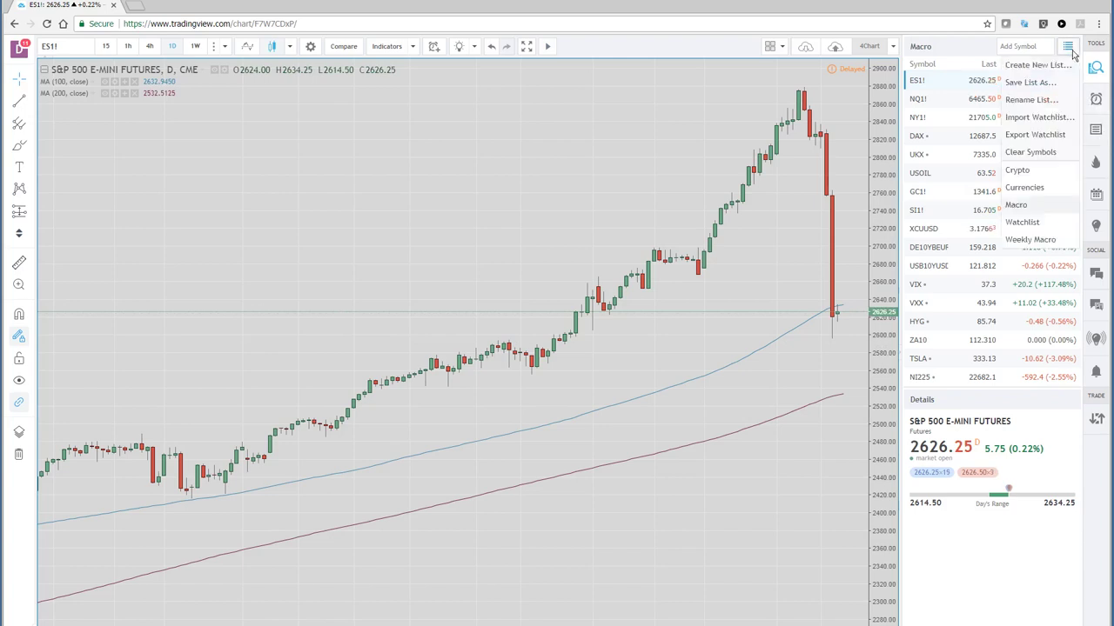
Load USDJPY from the Currencies watchlist and zoom its daily chart.
left_click(1023, 189)
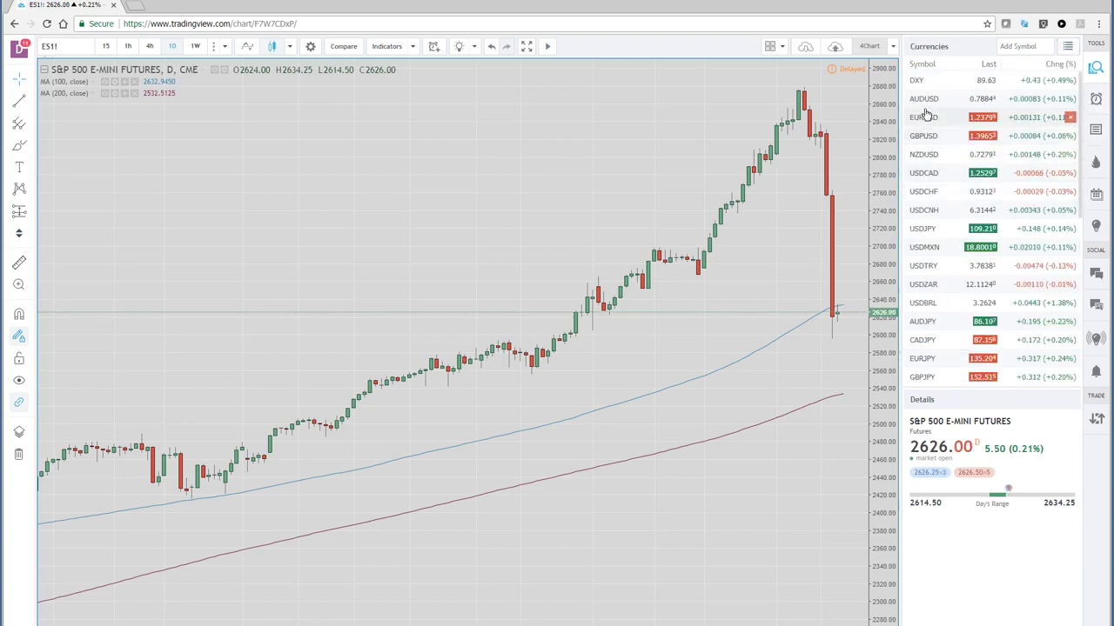
left_click(917, 231)
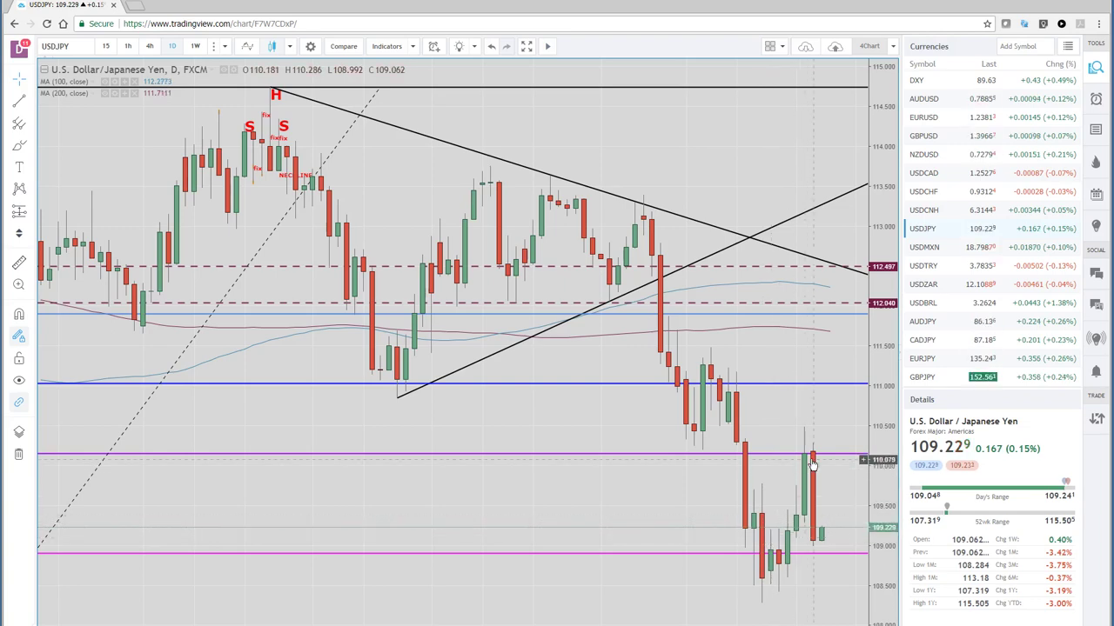
scroll(818, 507, "down", 1)
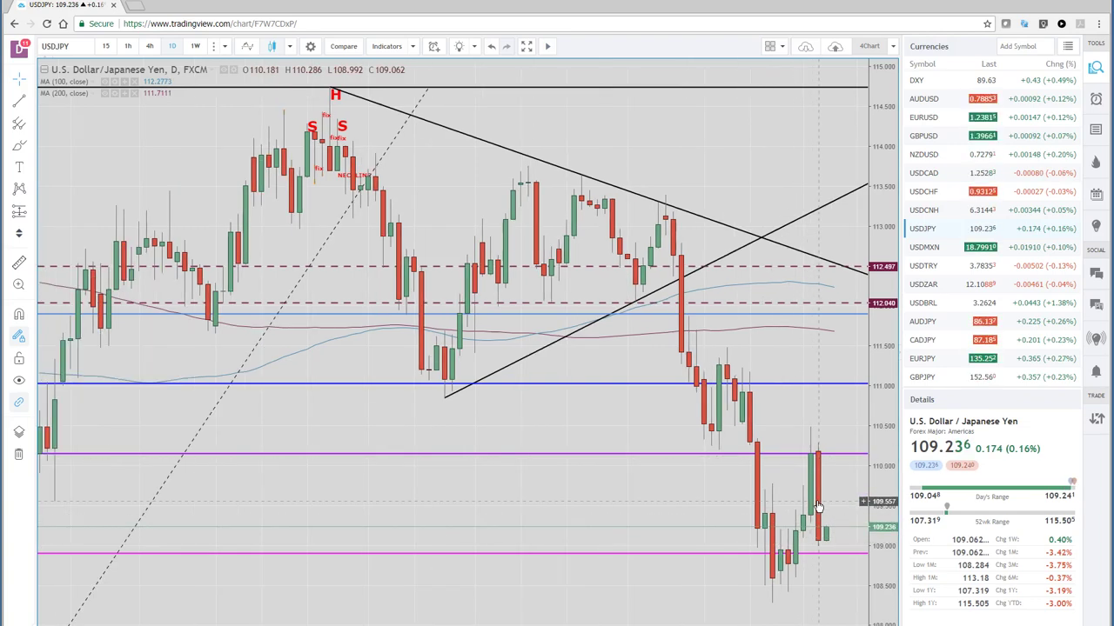
scroll(817, 506, "up", 1)
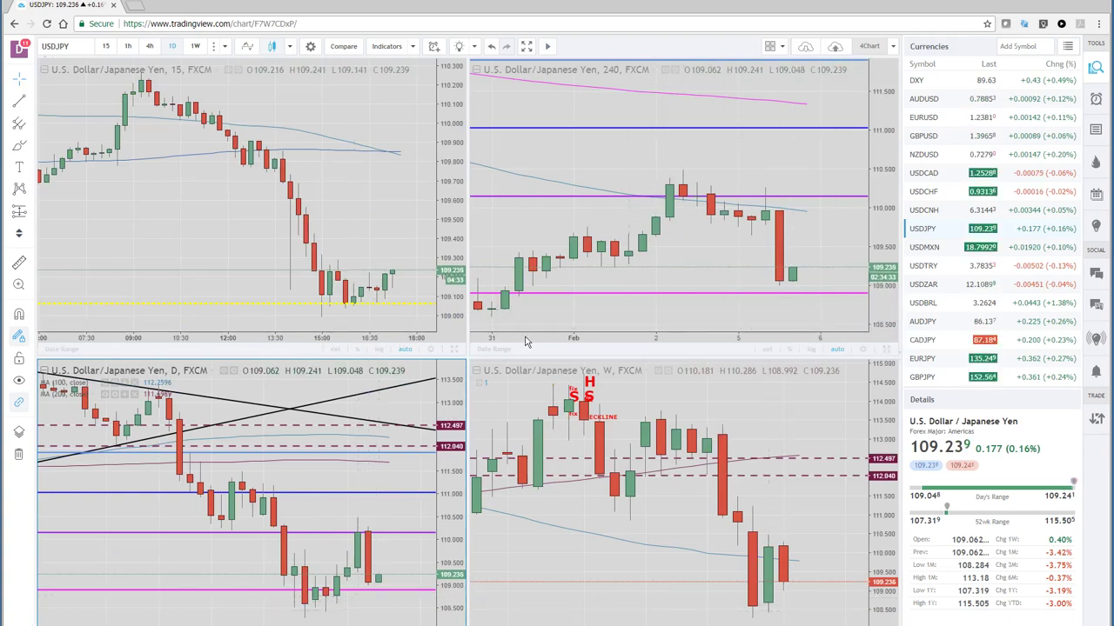
Maximize the 15-minute USDJPY chart to fill the chart area.
left_click(453, 349)
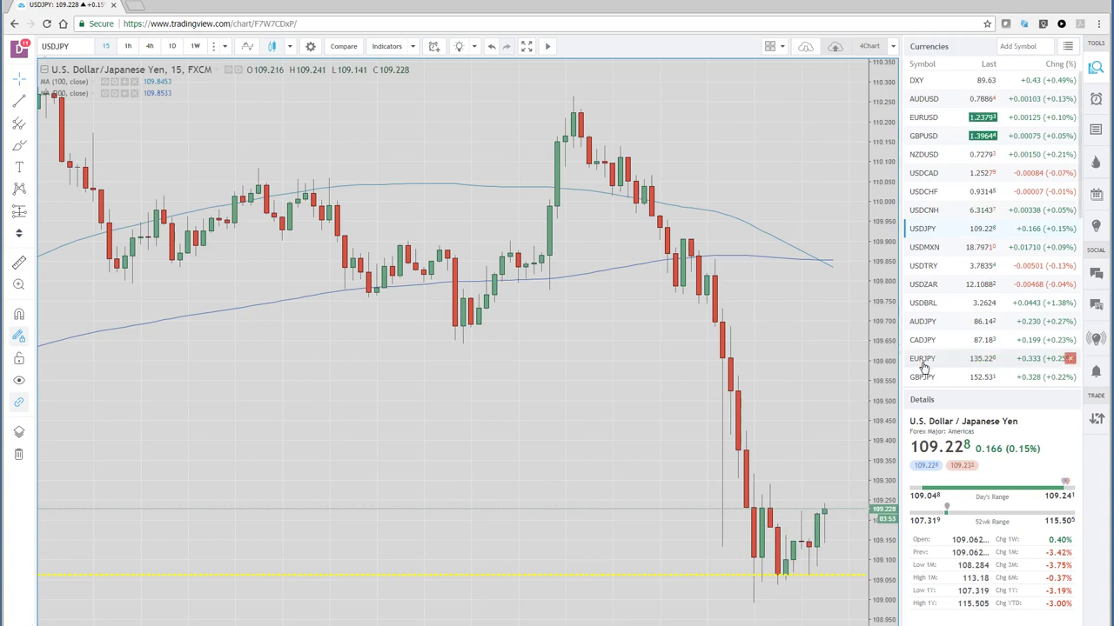
Switch via AUDJPY to CADJPY, restore the four-chart layout, and maximize the 240 chart.
left_click(924, 324)
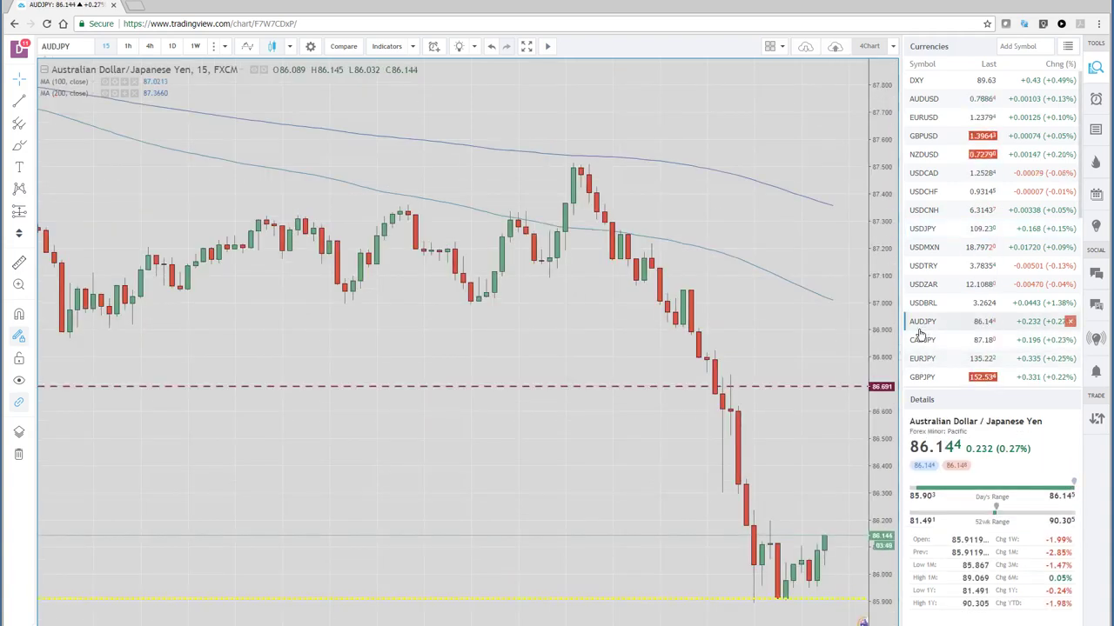
left_click(919, 344)
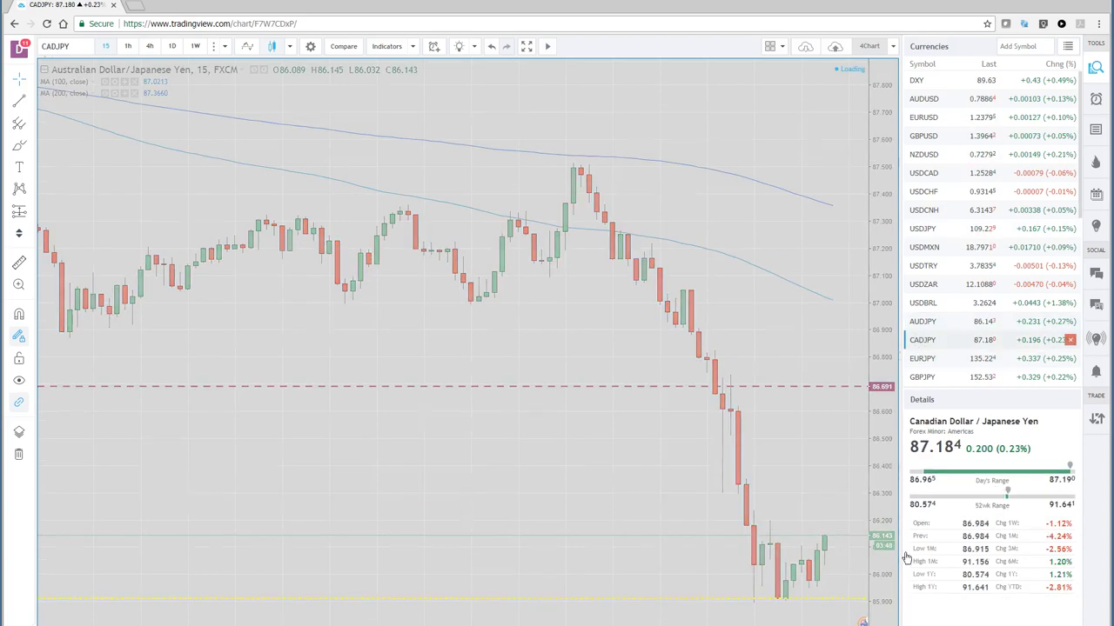
key("alt+Return")
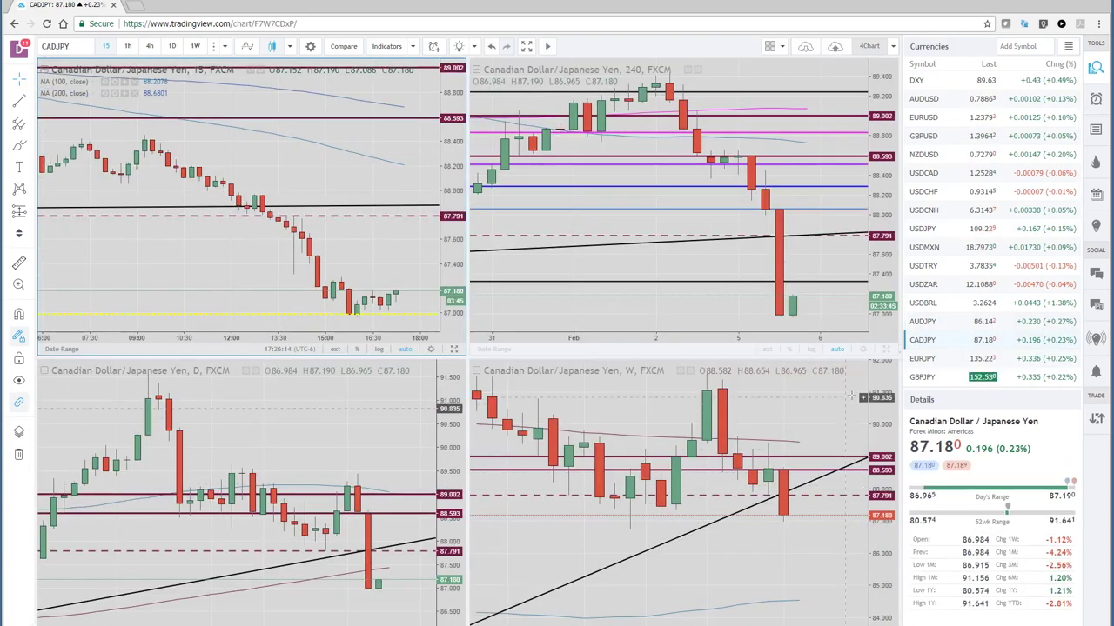
left_click(887, 350)
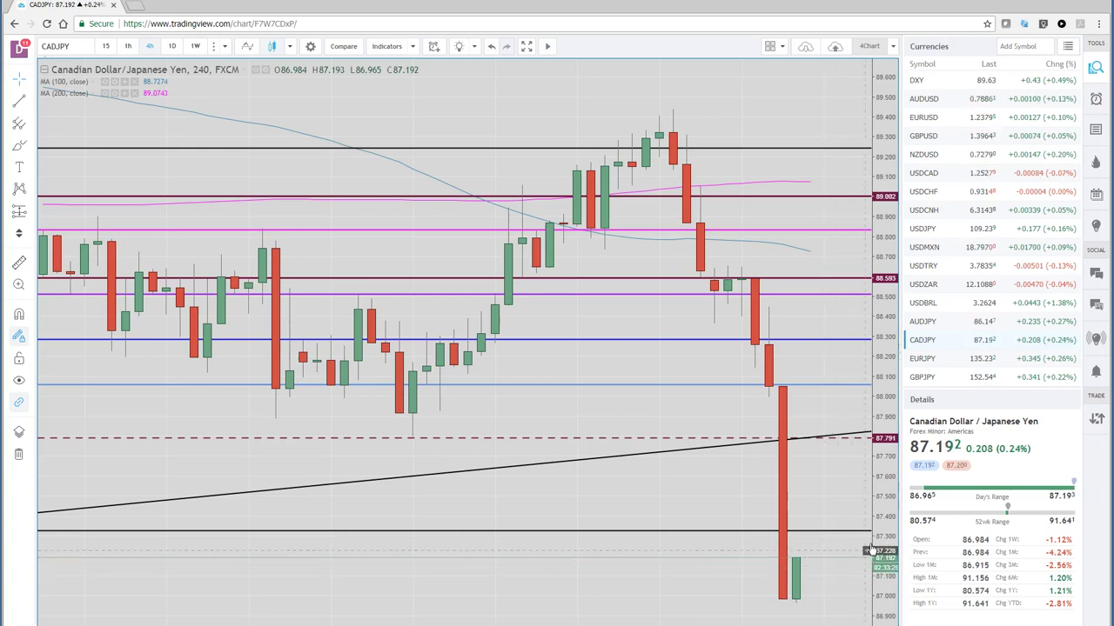
Chart USDCAD on the 4-hour timeframe and zoom out to show more history.
left_click(923, 174)
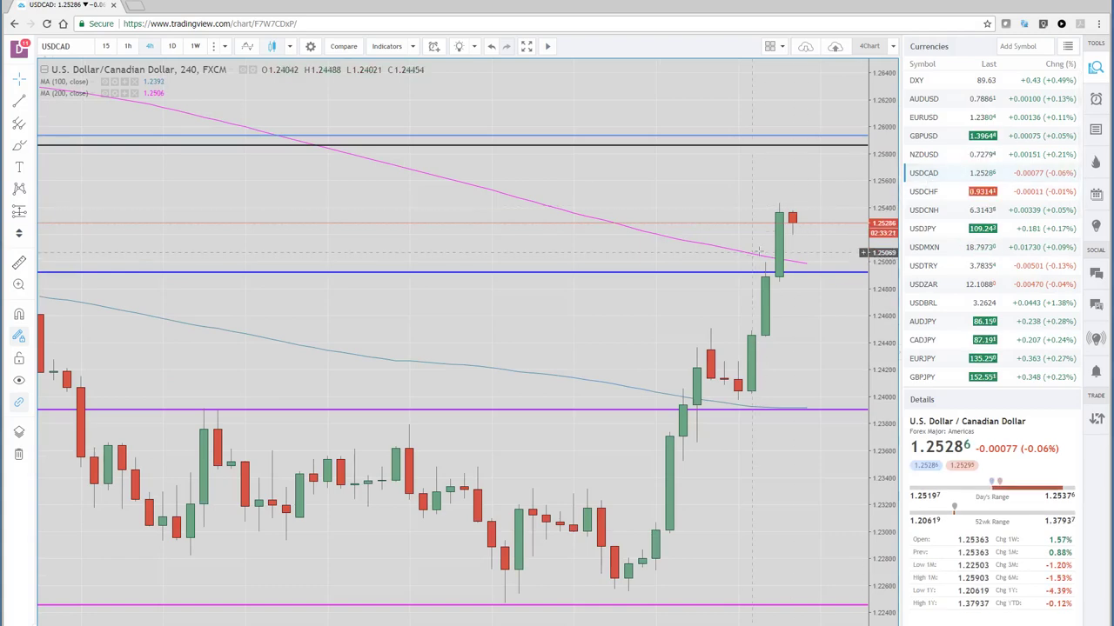
scroll(744, 375, "down", 5)
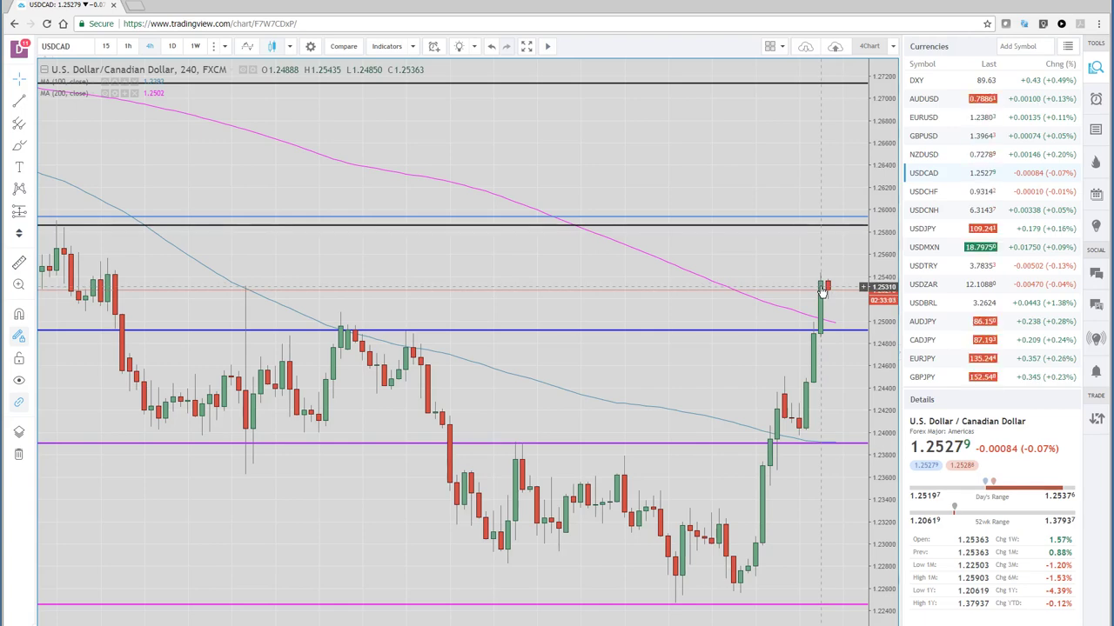
scroll(809, 372, "down", 2)
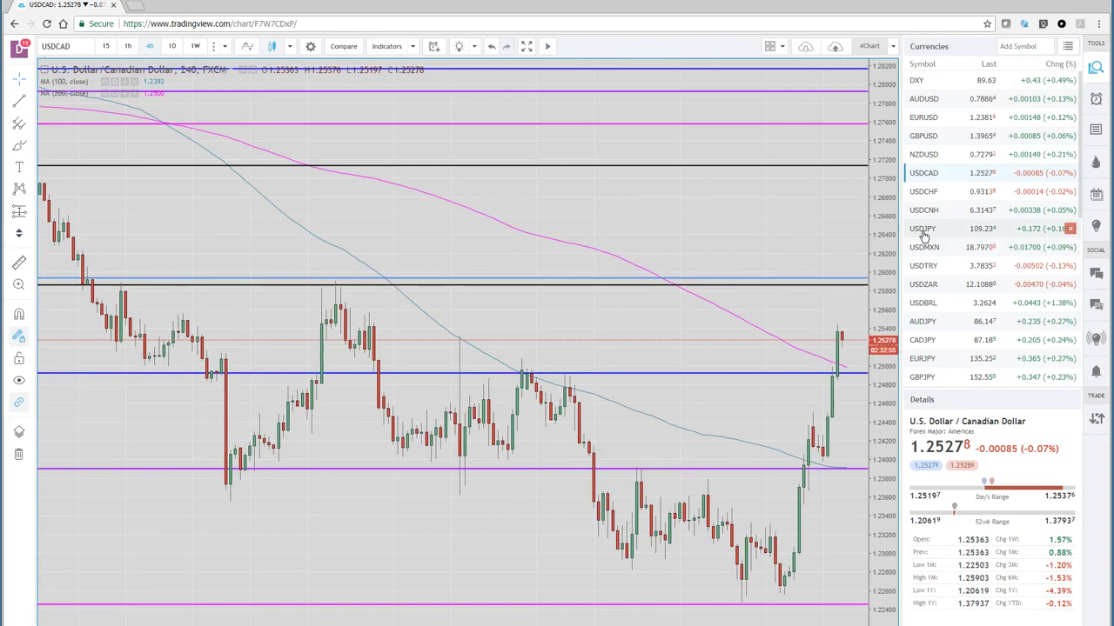
Show EURUSD on the 4-hour chart from the Currencies watchlist.
left_click(927, 123)
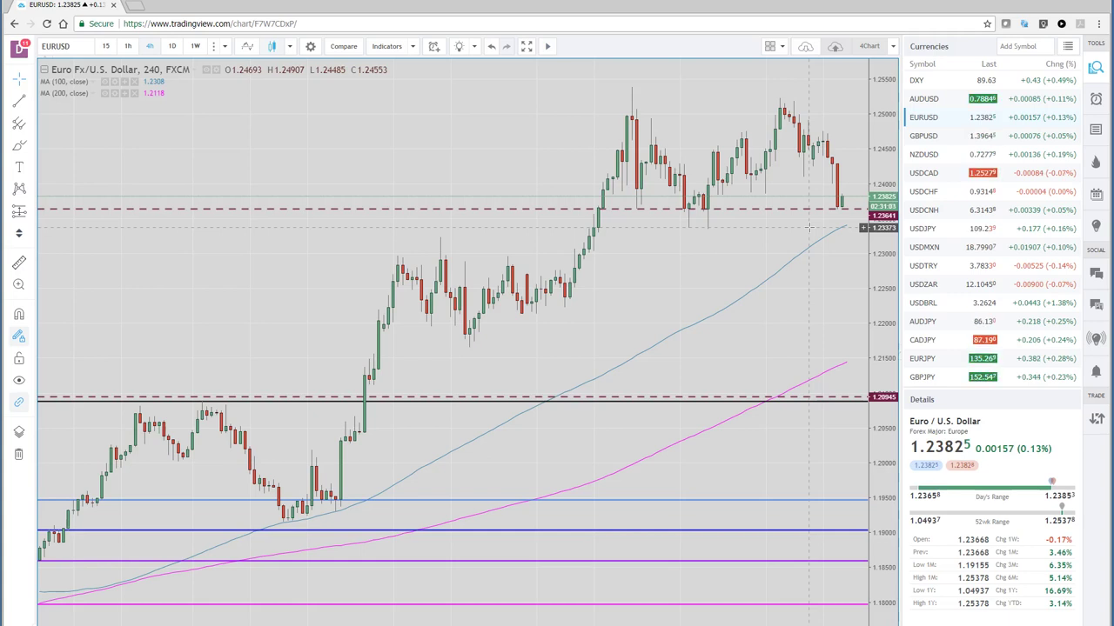
Show GBPUSD on the 4-hour chart from the Currencies watchlist.
left_click(927, 137)
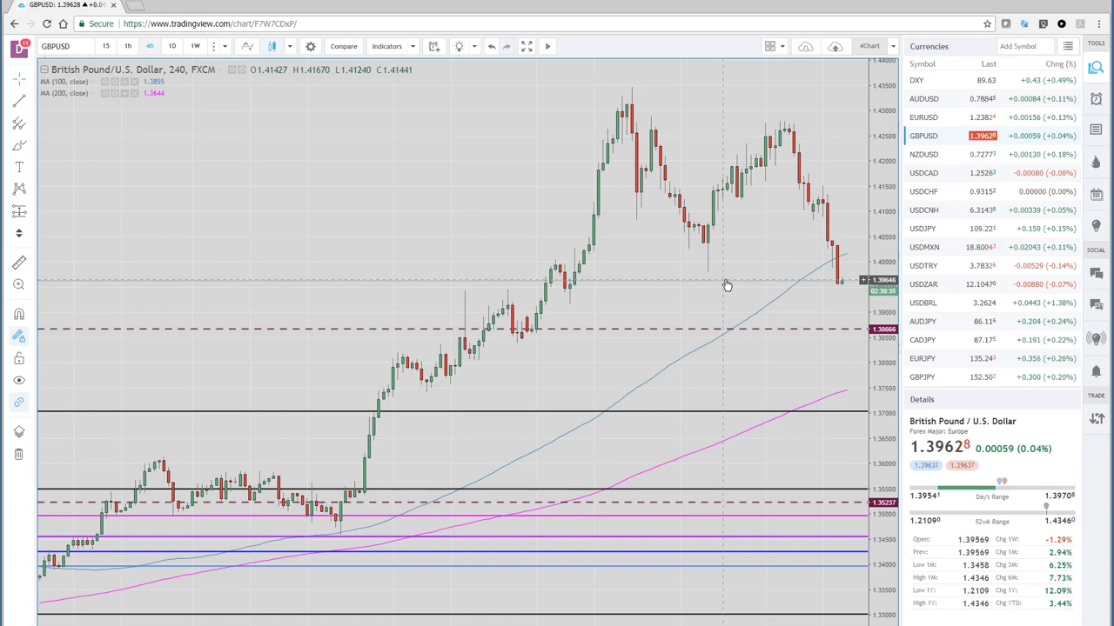
Step the 4-hour chart through USDJPY, AUDJPY, CADJPY, EURJPY and GBPJPY, zooming out once.
left_click(921, 231)
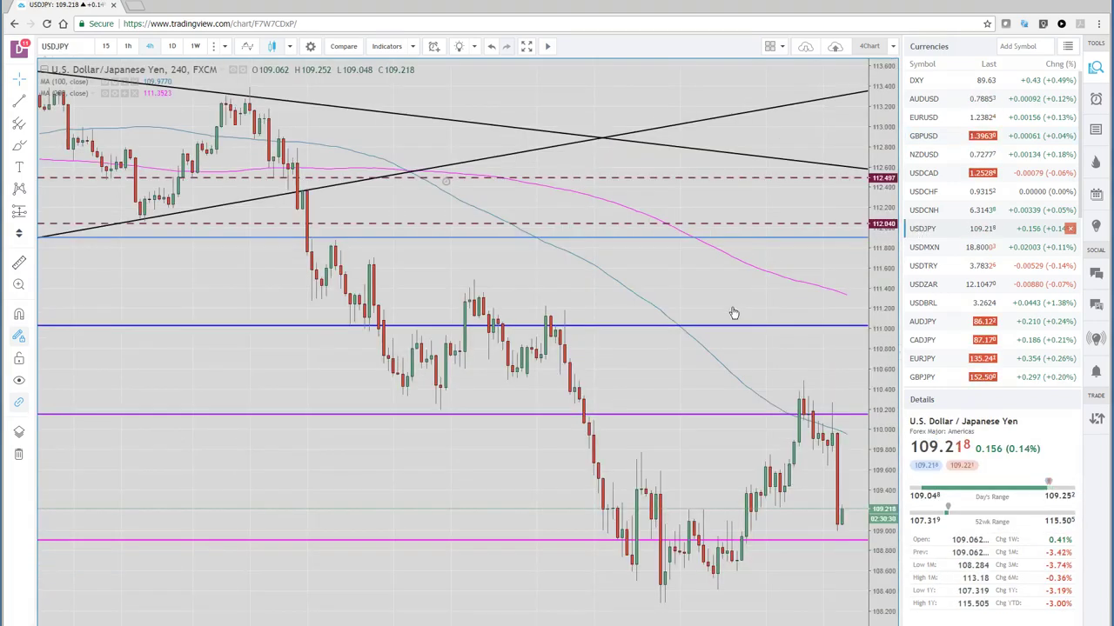
scroll(688, 432, "down", 2)
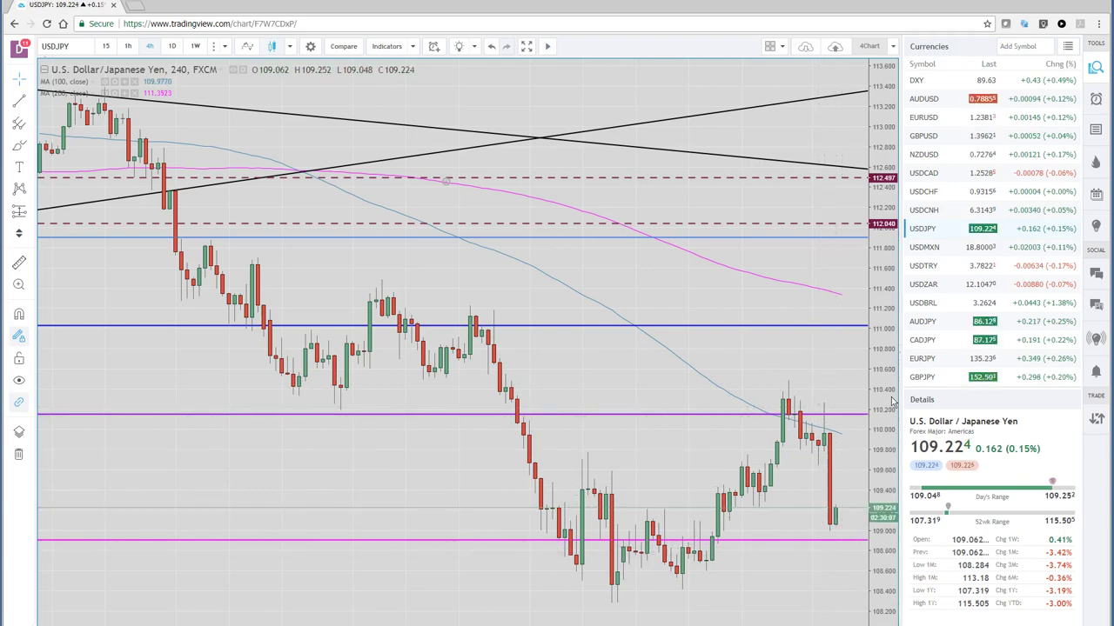
left_click(924, 322)
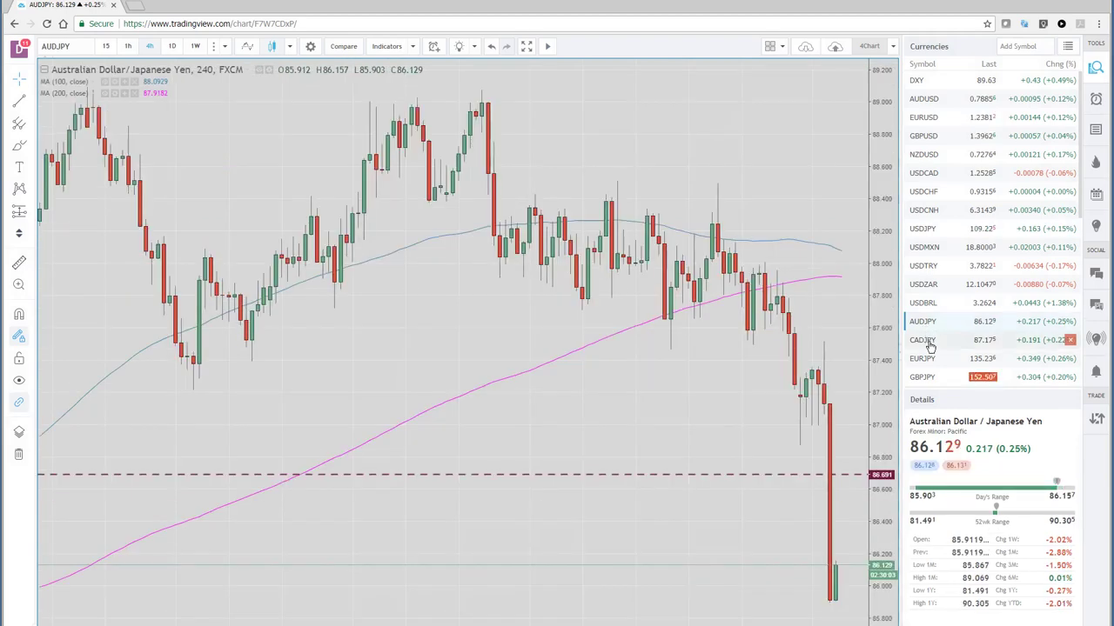
left_click(923, 340)
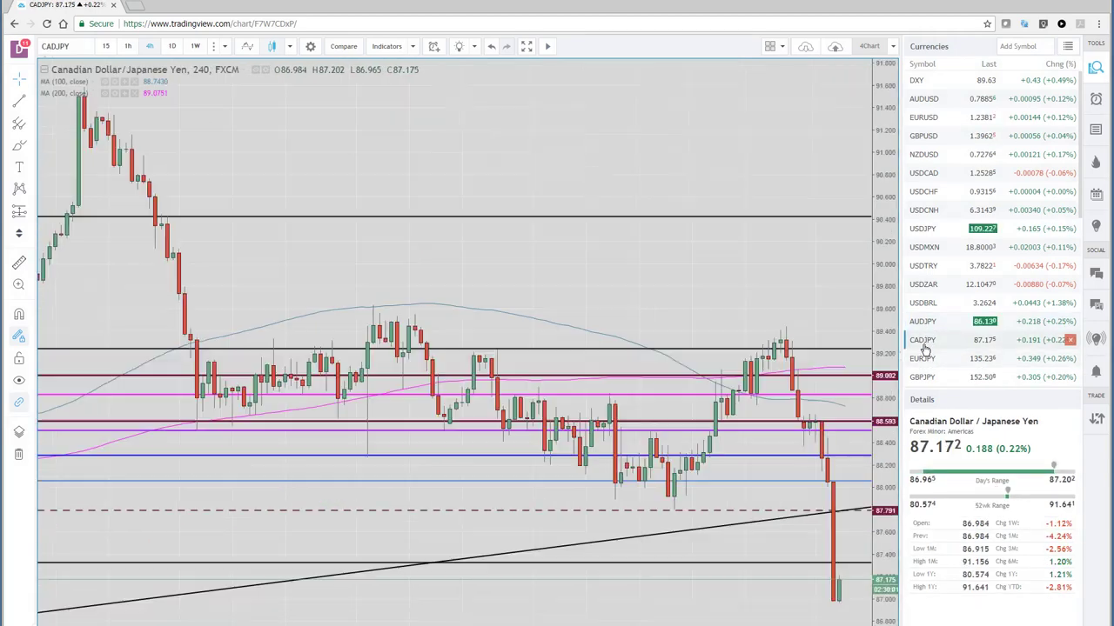
left_click(922, 363)
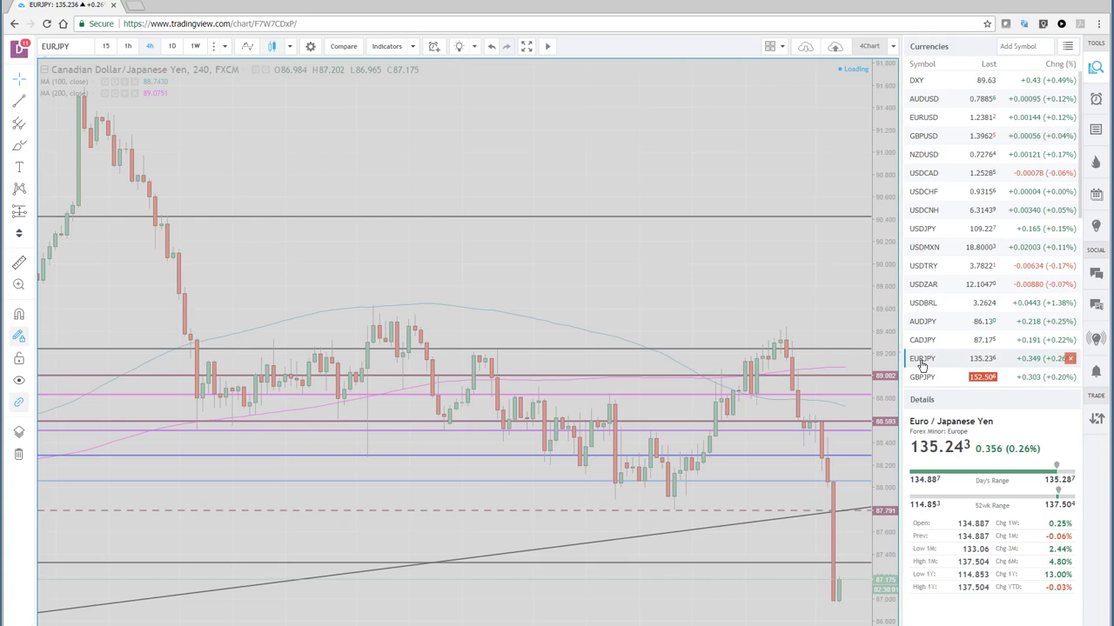
left_click(924, 380)
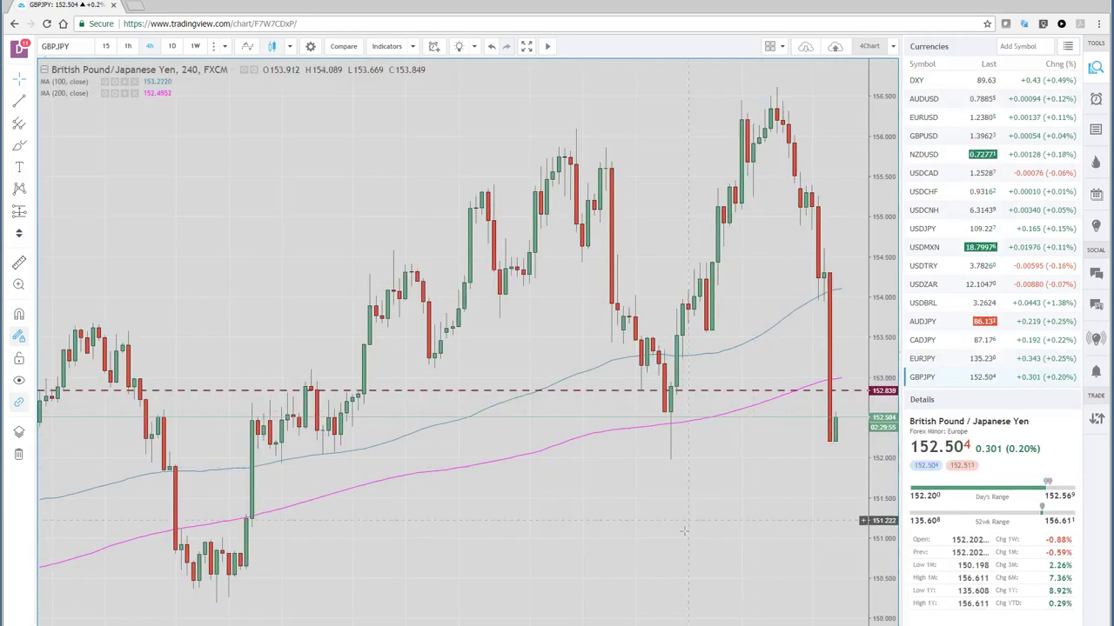
Zoom out the GBPJPY 4-hour chart to reveal more recent history.
scroll(684, 530, "down", 3)
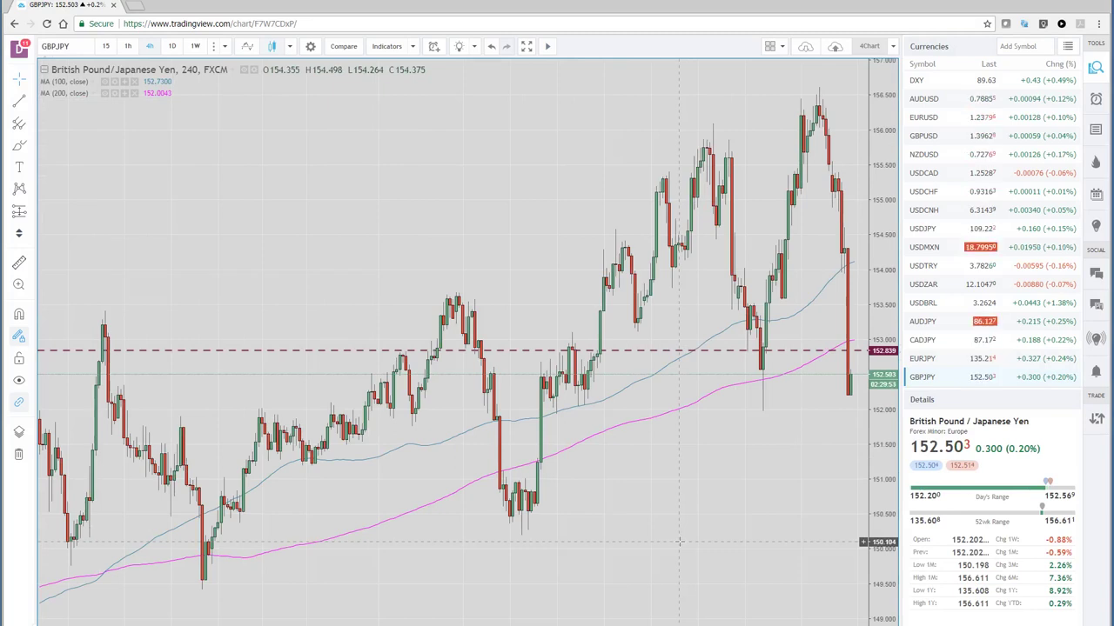